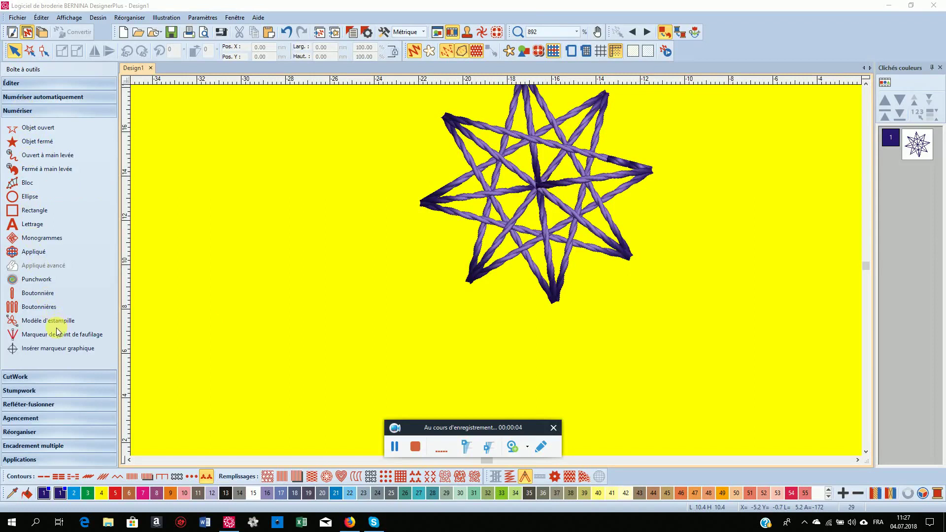
Open the stamp pattern selection, choose the BerninaV5 set and display its patterns as realistic stitching.
left_click(60, 324)
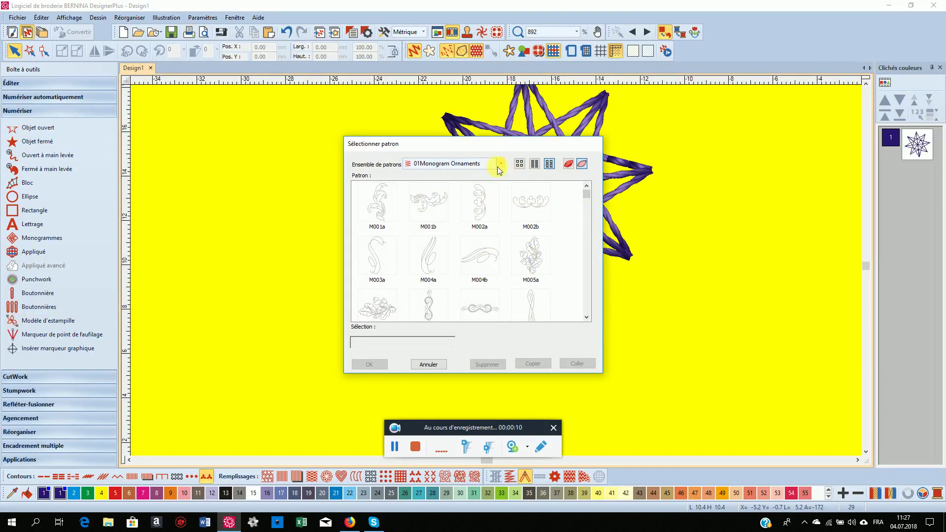
left_click(503, 166)
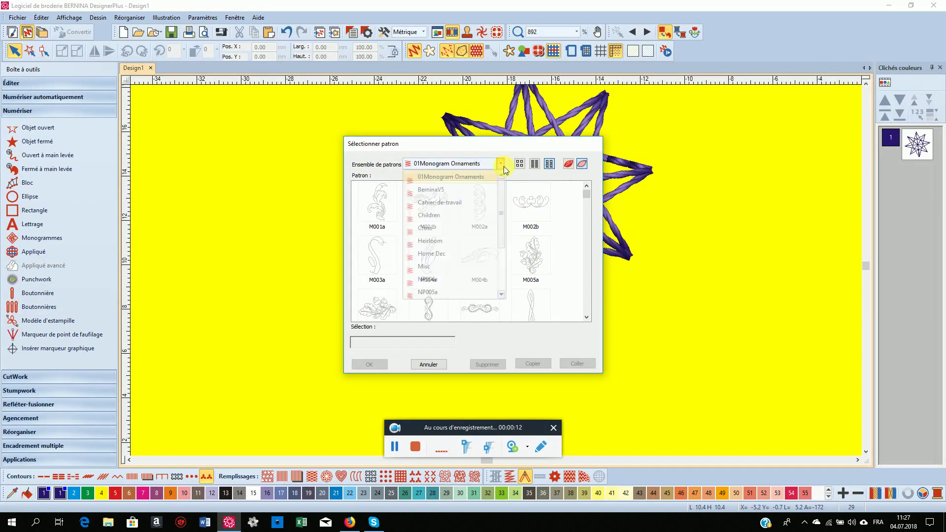
left_click(442, 191)
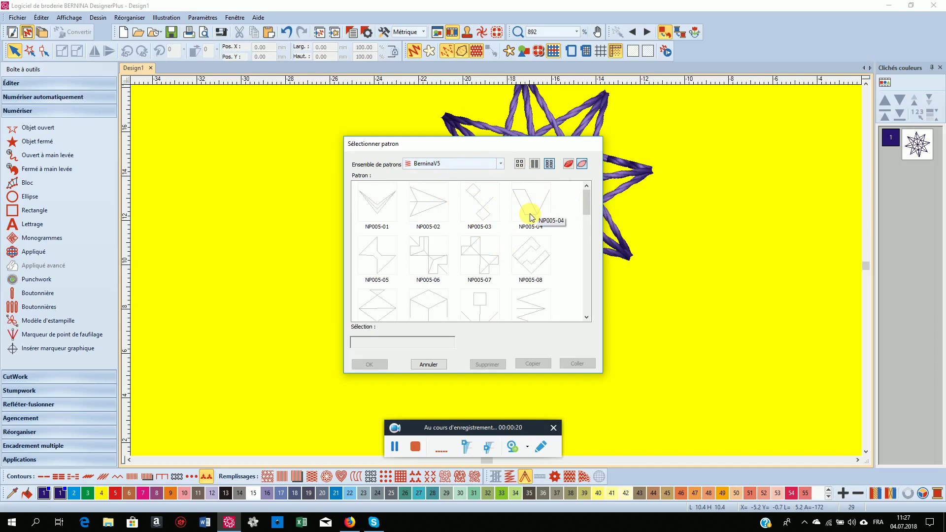
left_click(569, 164)
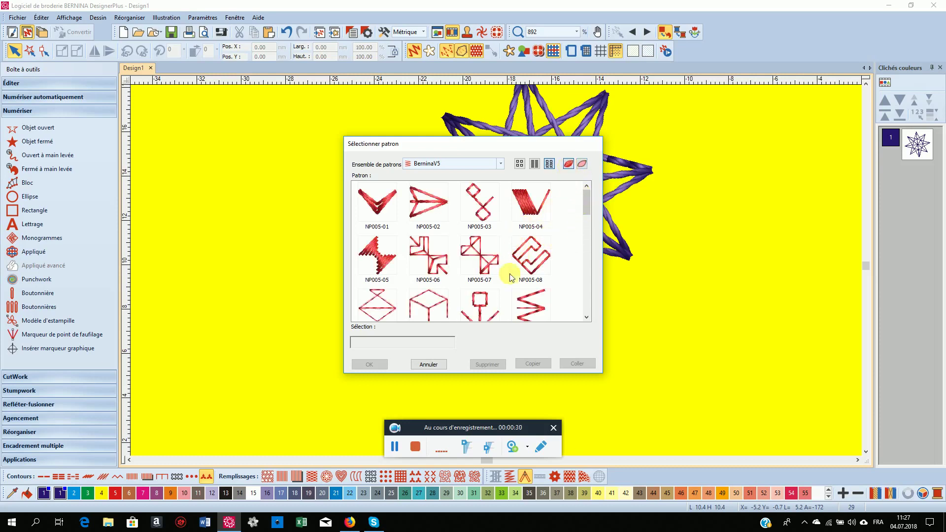
left_click(417, 447)
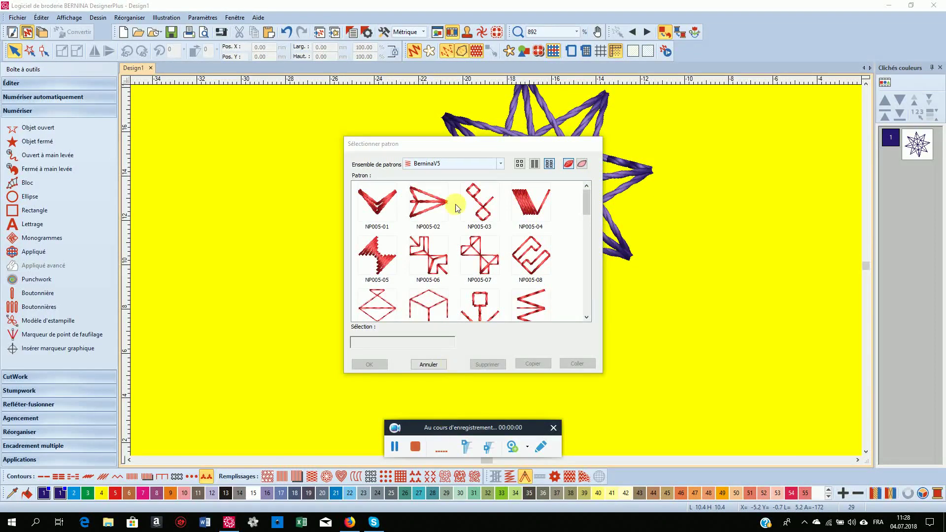
Choose the Half Knot 3-5mm pattern from the _Candlewicking set and stamp it about 3.5 mm wide, left of the large star.
left_click(503, 164)
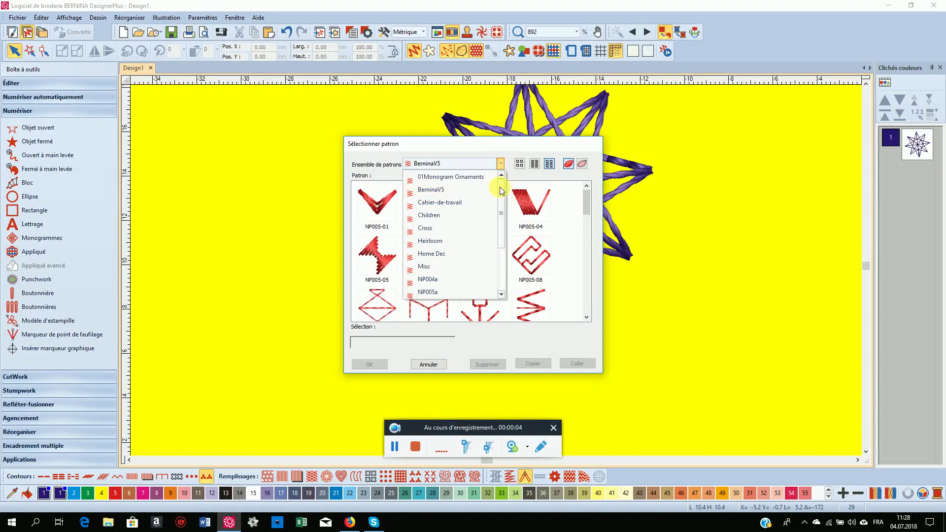
left_click_drag(500, 189, 496, 239)
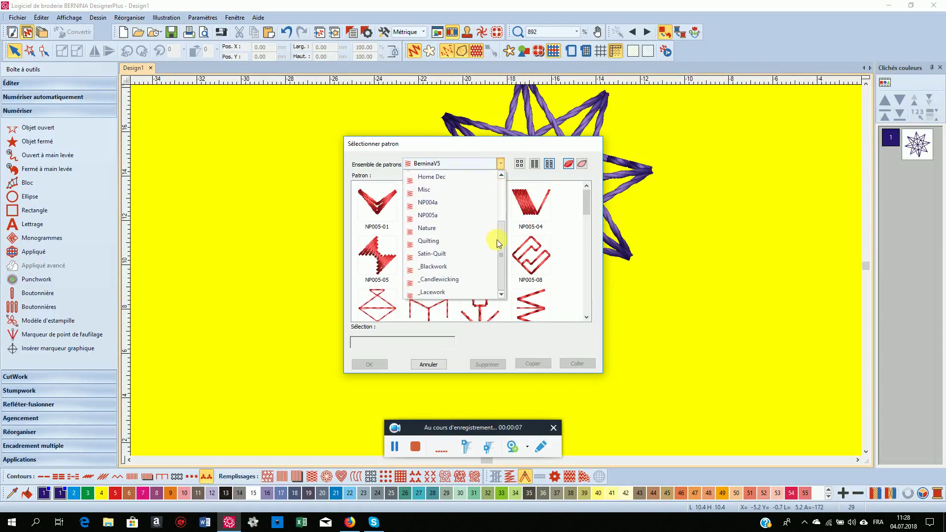
left_click(456, 282)
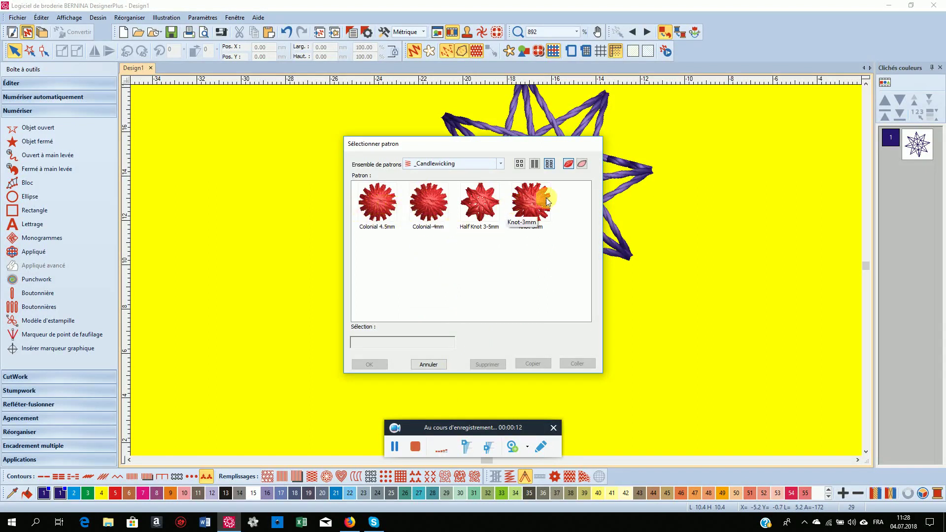
left_click(481, 224)
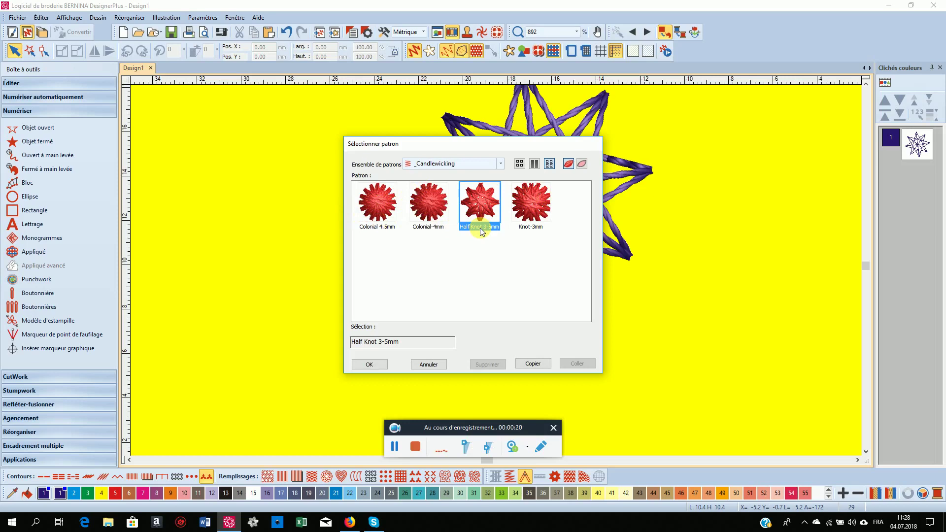
left_click(379, 366)
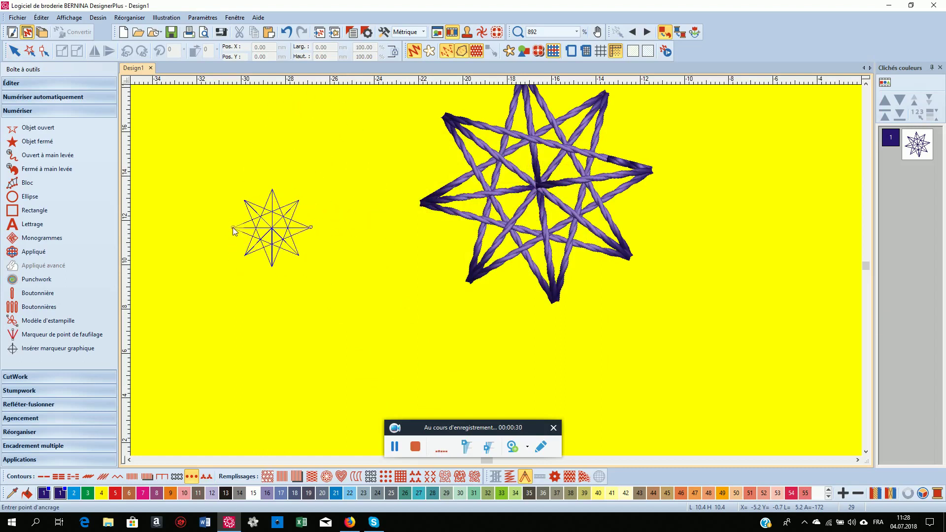
left_click(232, 227)
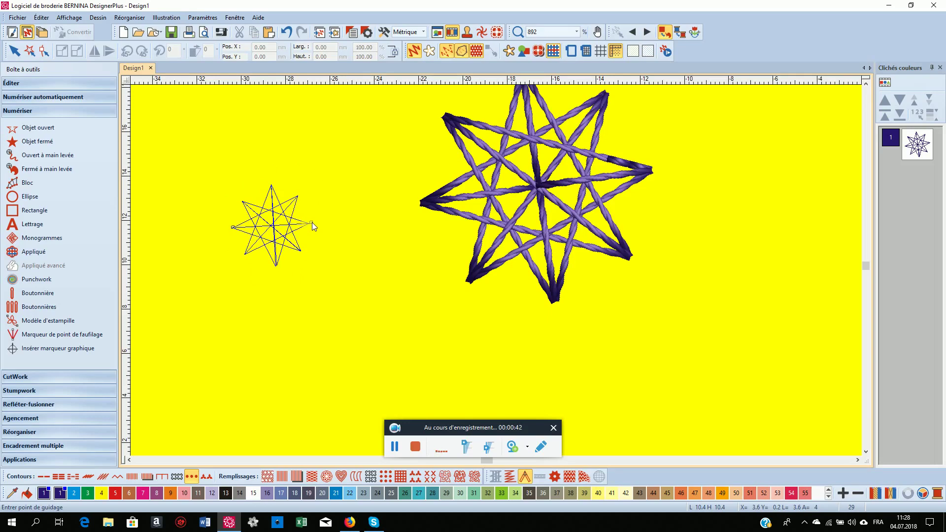
left_click(312, 223)
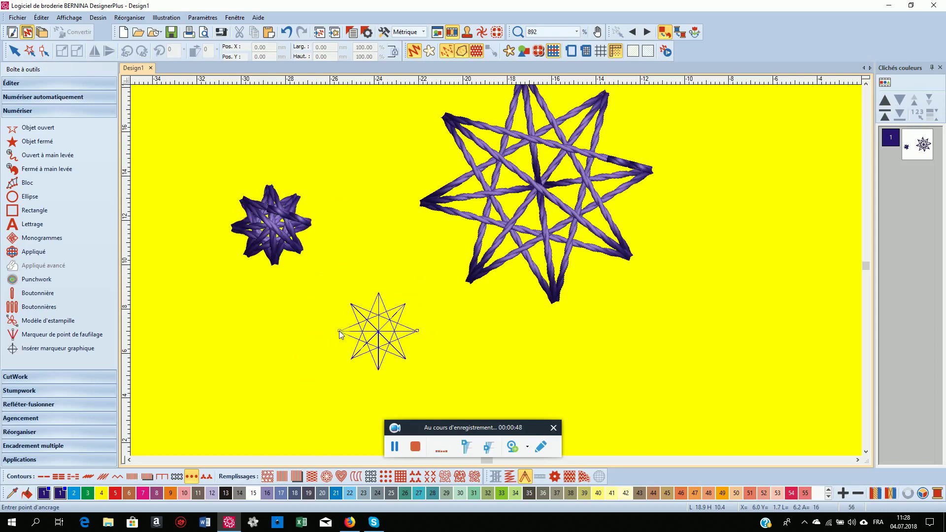
Stamp a second half knot below and right of the first one, end the stamping and undo that stamp.
left_click(338, 330)
left_click(417, 320)
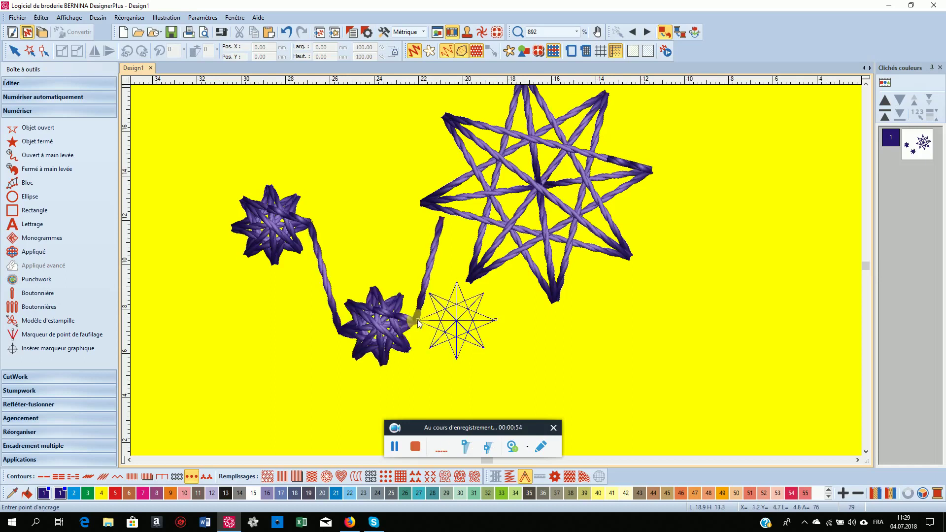
key("Escape")
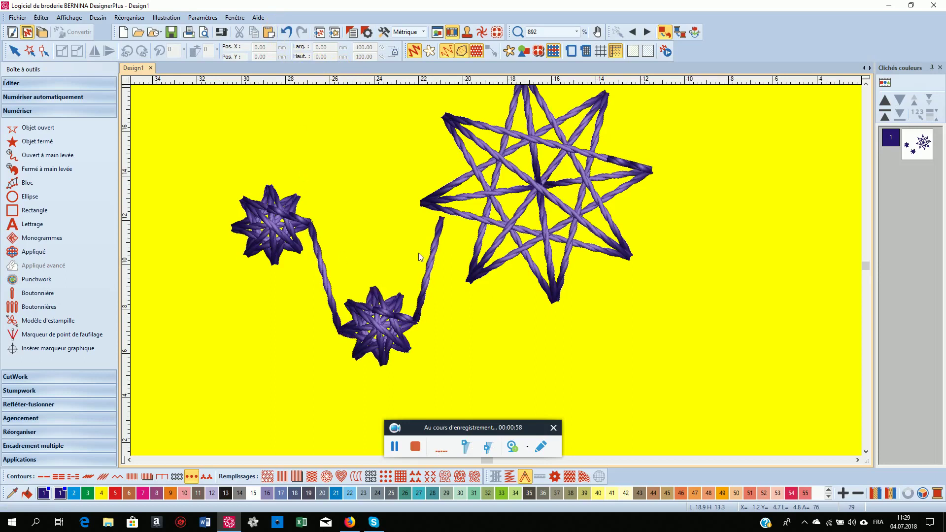
left_click(286, 33)
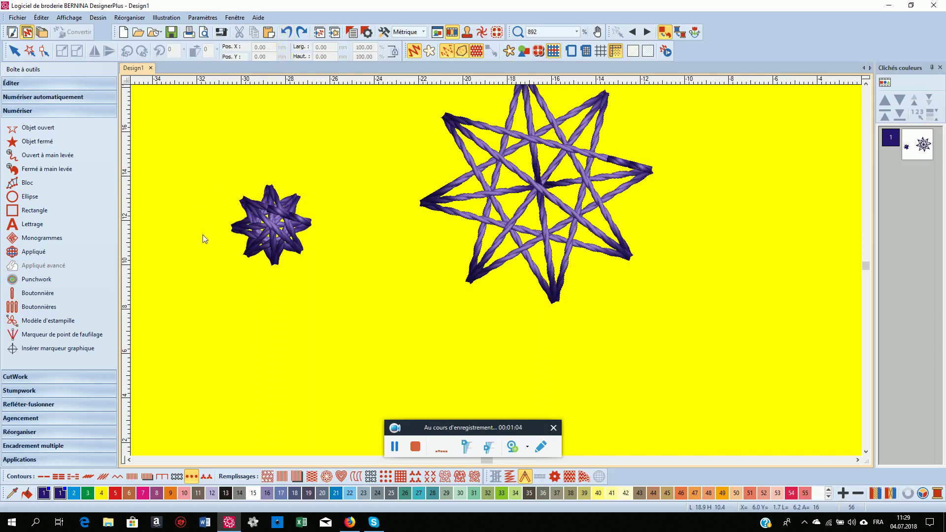
Select the small stamped star and set its width to 5 mm with proportions kept.
left_click(13, 51)
left_click(267, 255)
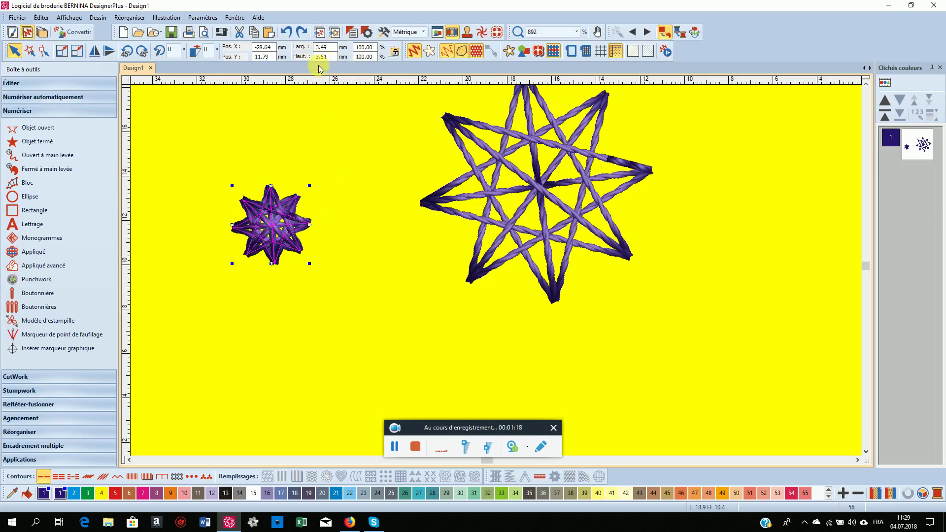
left_click(316, 47)
key("Delete")
key("Delete")
key("Delete")
key("Delete")
type("5")
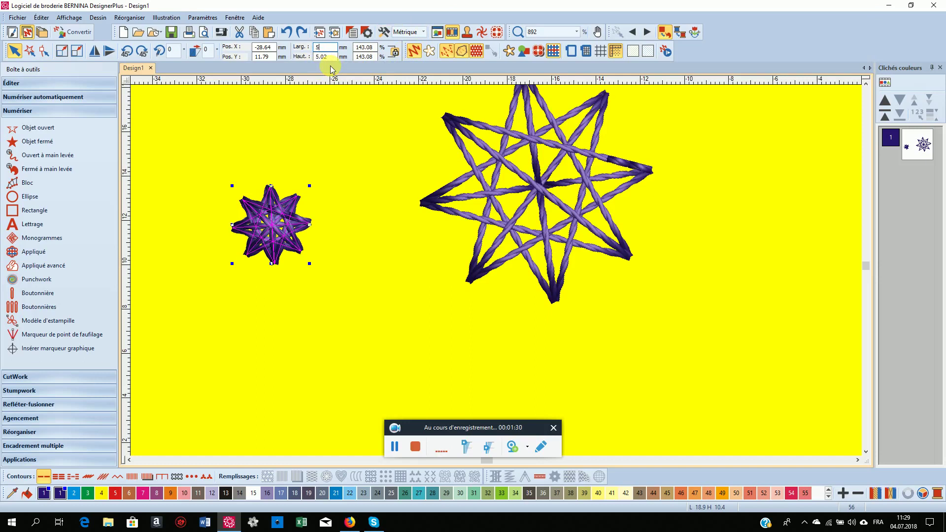
key("Return")
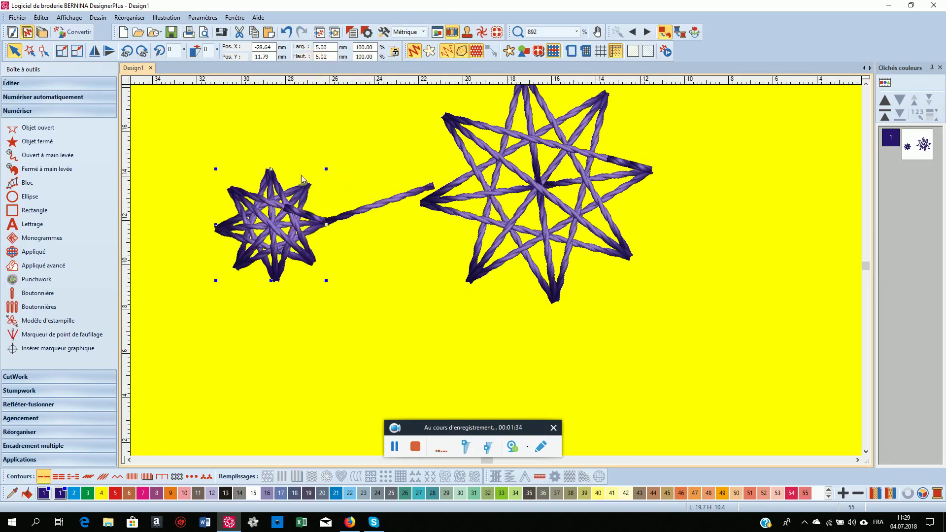
Delete the large star and select the small star.
left_click(437, 205)
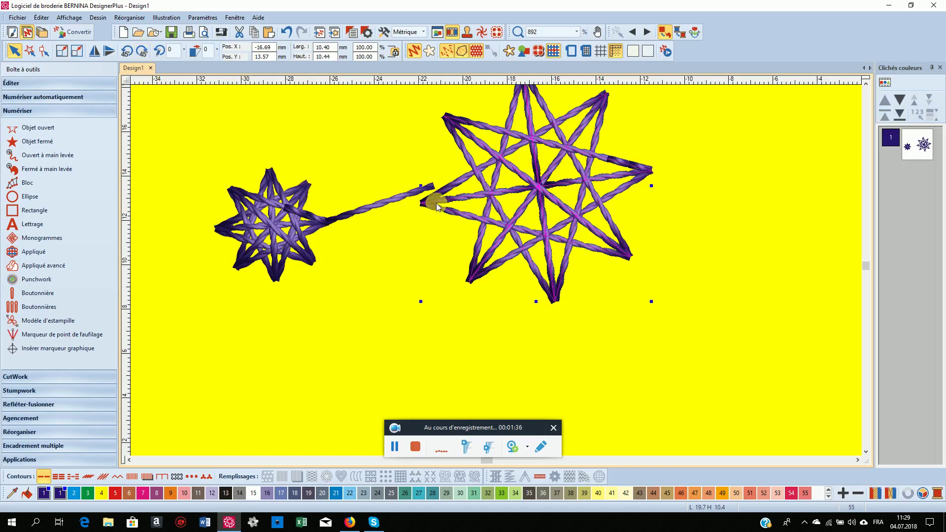
key("Delete")
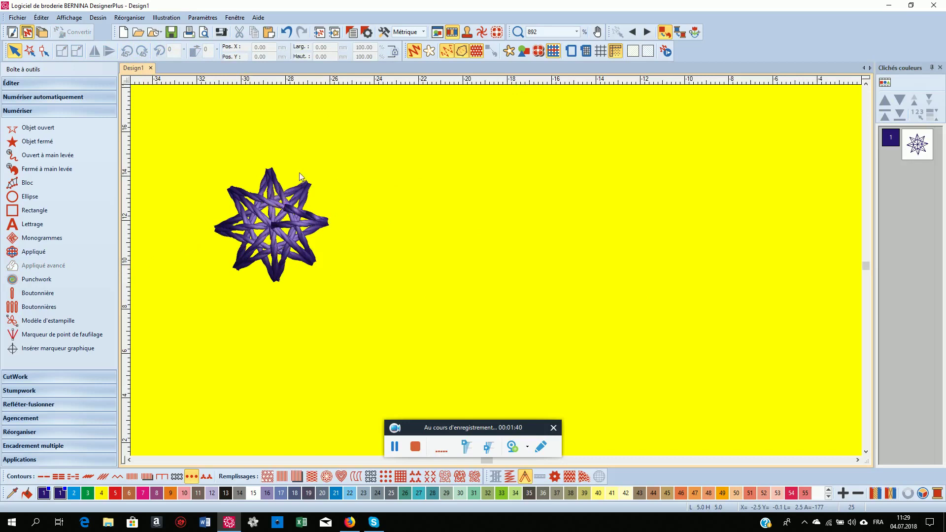
left_click(252, 220)
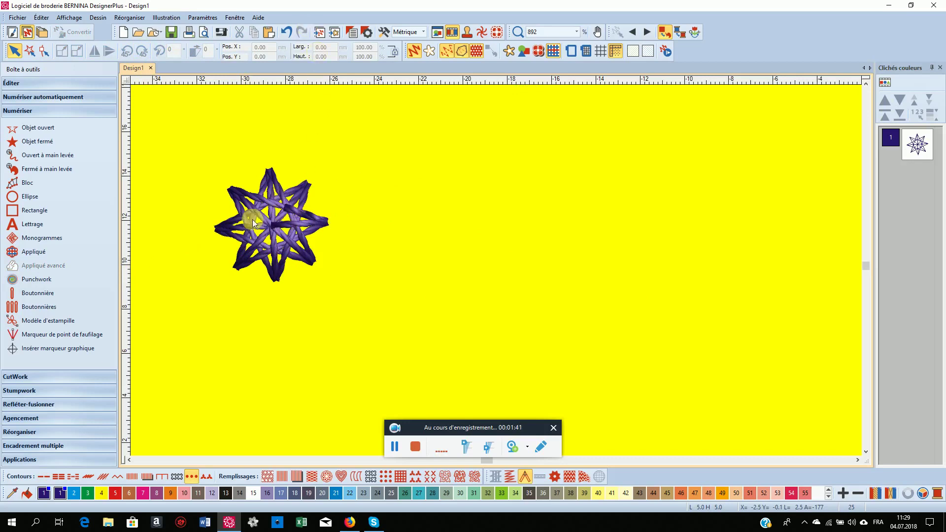
left_click(235, 194)
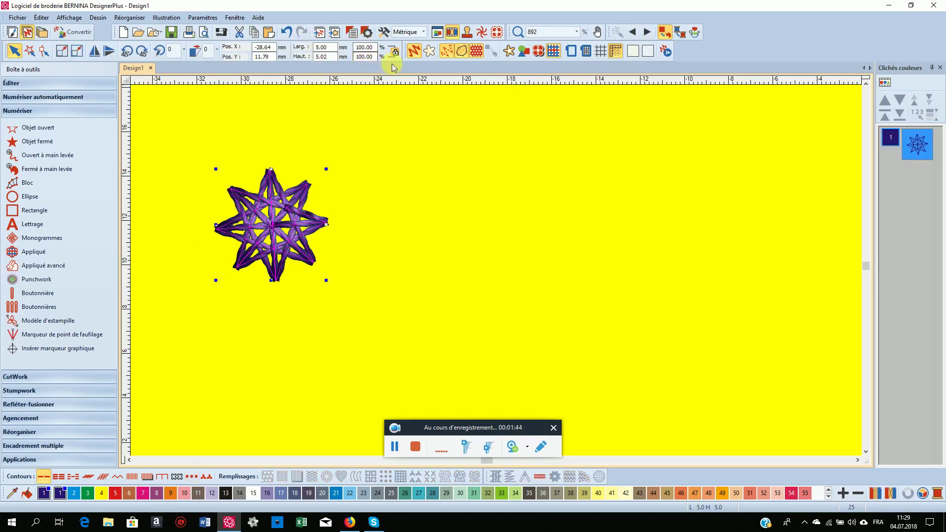
Undo the large star's deletion and the small star's resizing, and delete the large star again.
left_click(286, 32)
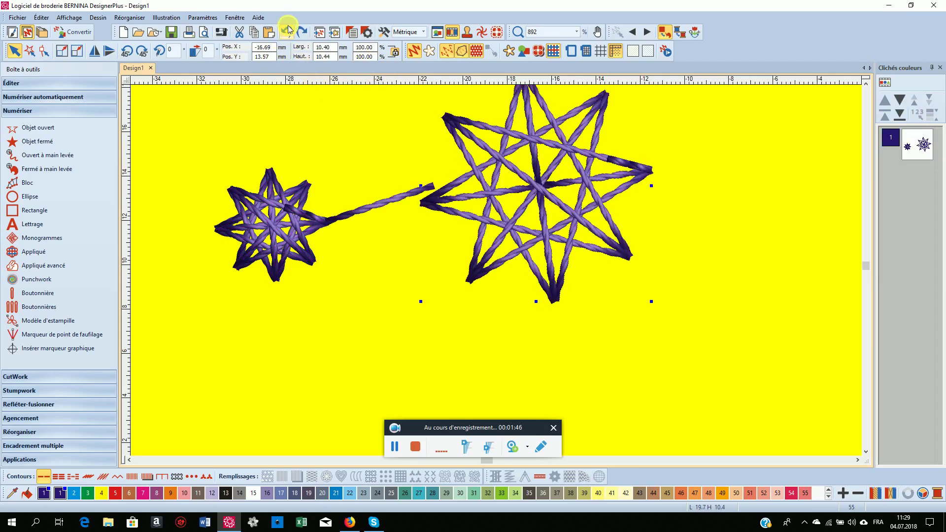
left_click(287, 32)
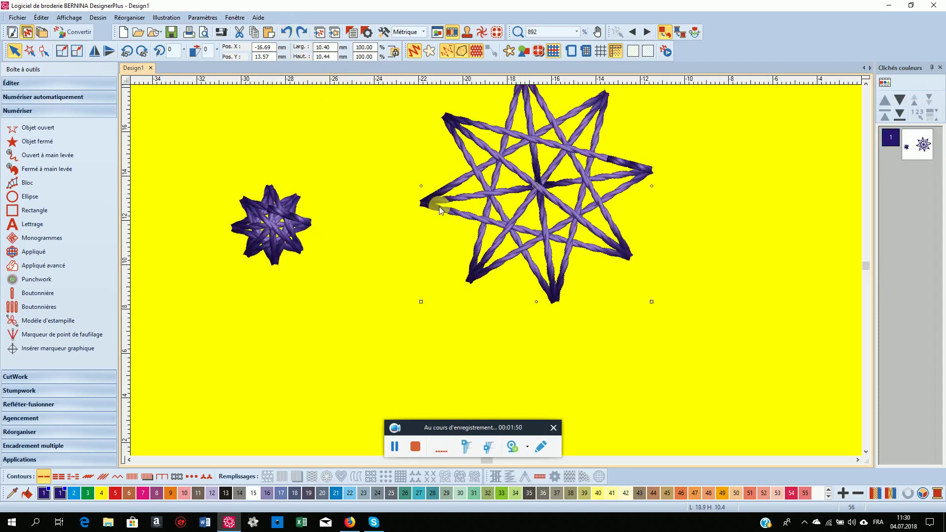
key("Delete")
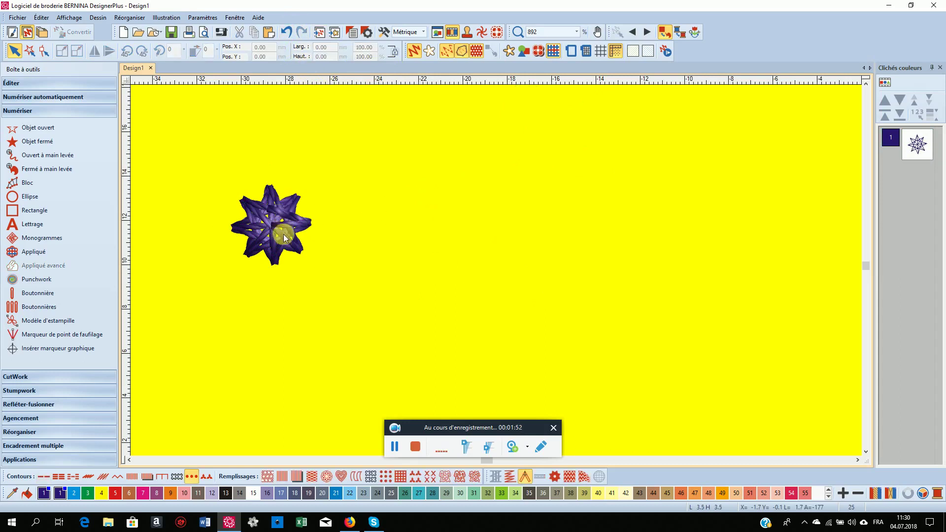
Scale the remaining star proportionally to 150 % and undo the scaling.
left_click(276, 260)
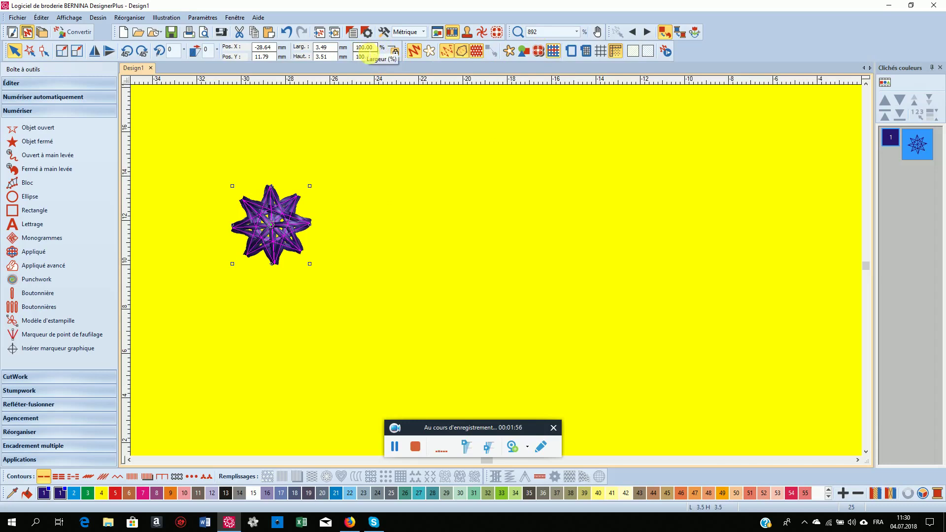
left_click(363, 49)
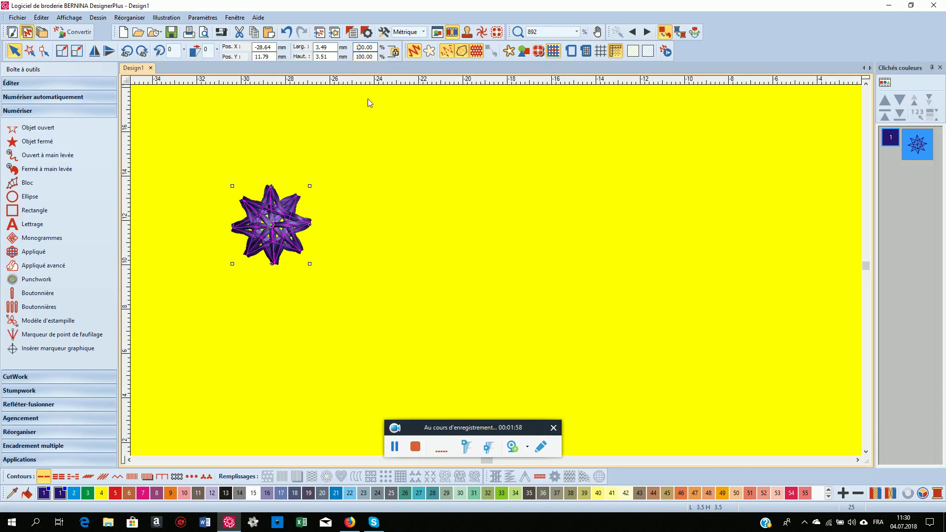
key("BackSpace")
type("5")
key("Return")
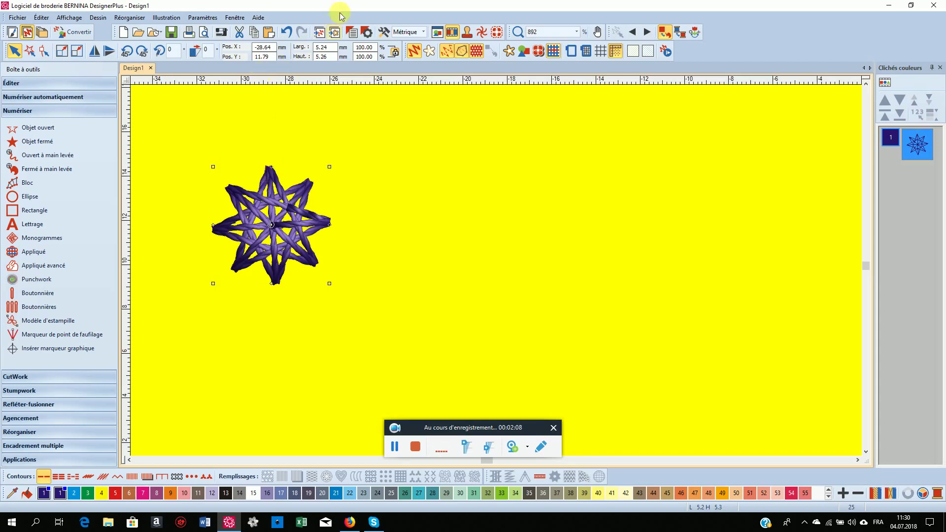
left_click(285, 34)
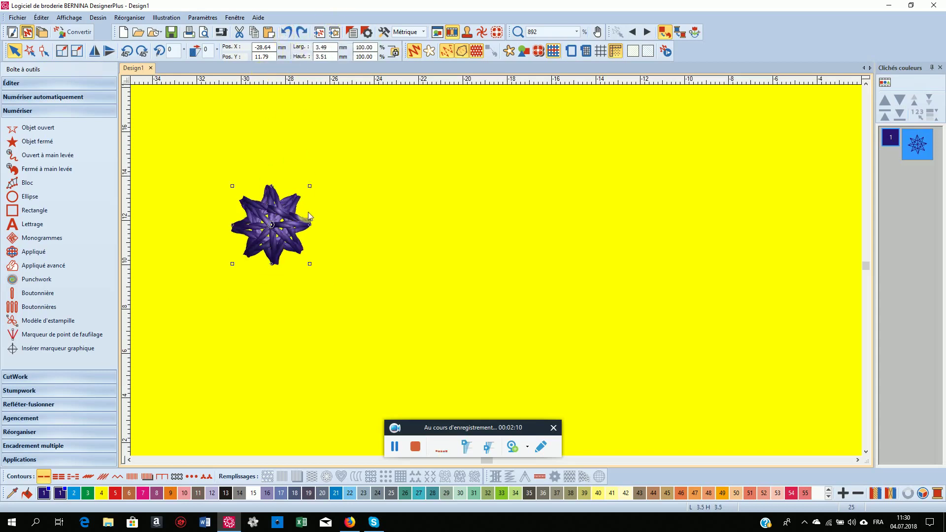
Enlarge the star freehand from its upper-right corner to about 5.4 mm wide and high.
left_click(296, 237)
left_click_drag(313, 189, 314, 189)
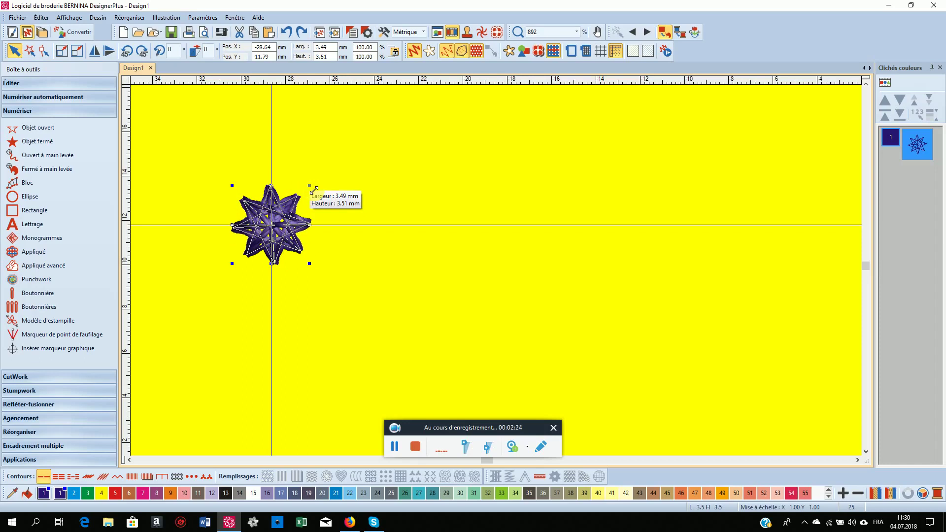
left_click_drag(314, 189, 378, 149)
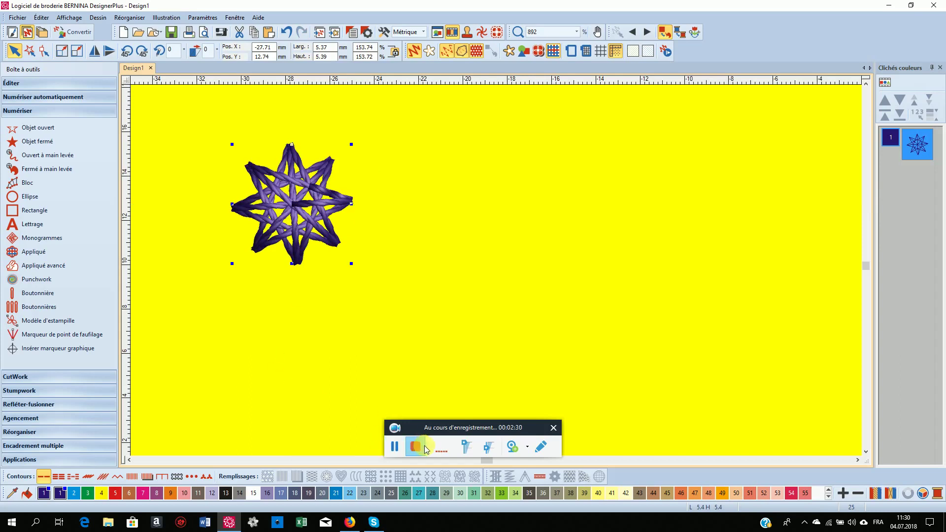
left_click(394, 446)
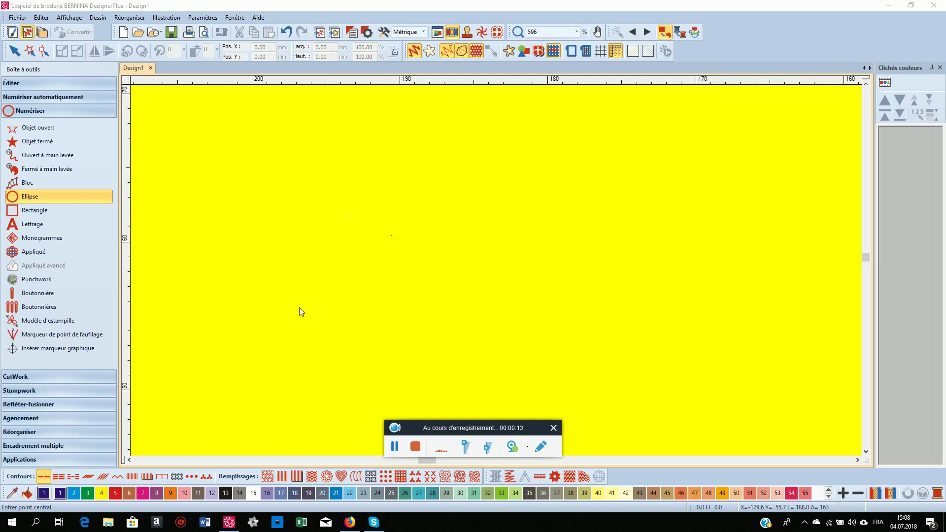
Digitize an ellipse outline about 15.3 mm wide and 14 mm high.
left_click(301, 263)
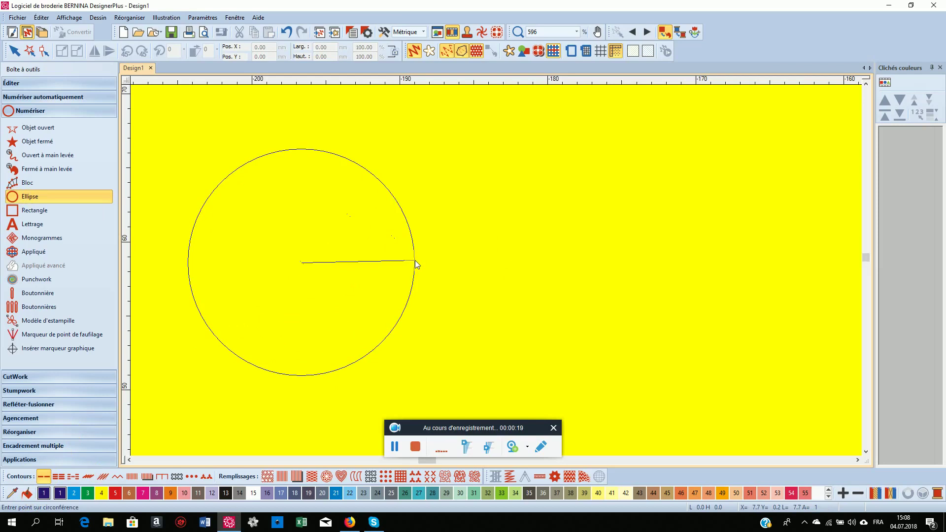
left_click(415, 261)
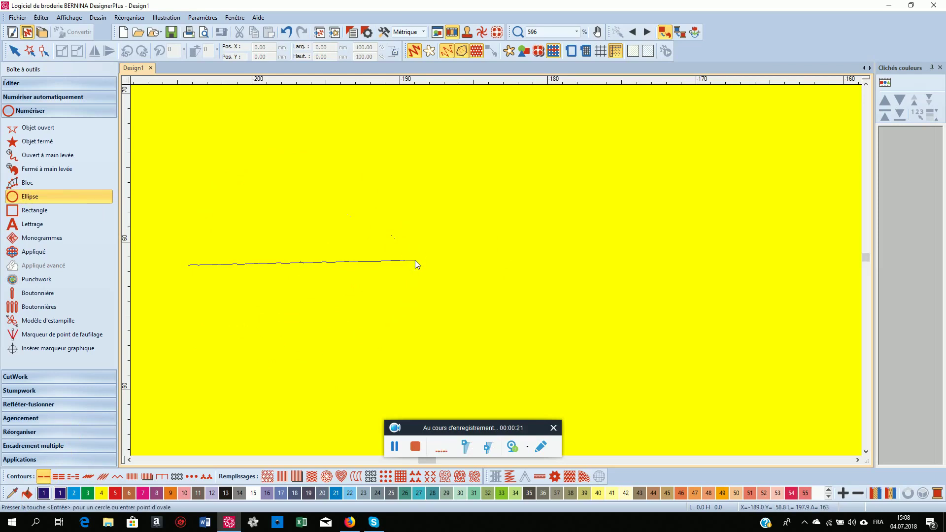
left_click(415, 260)
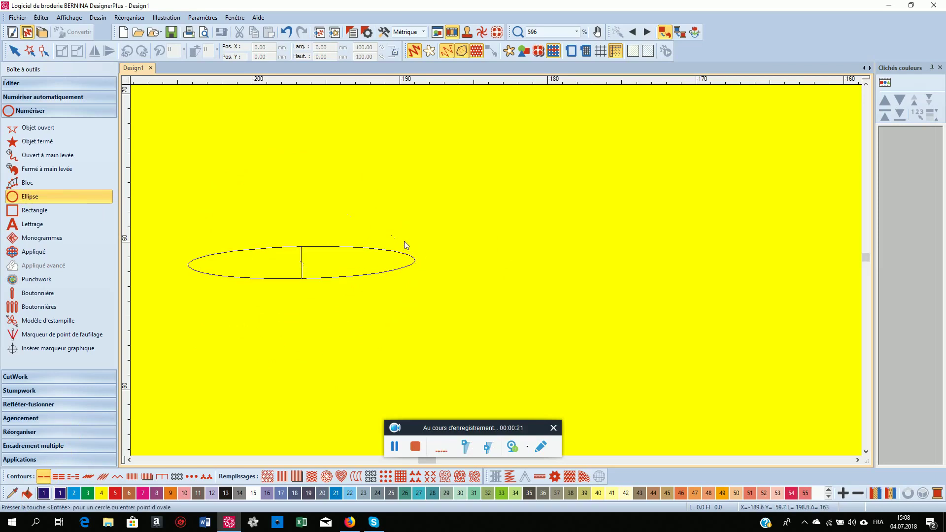
left_click(375, 158)
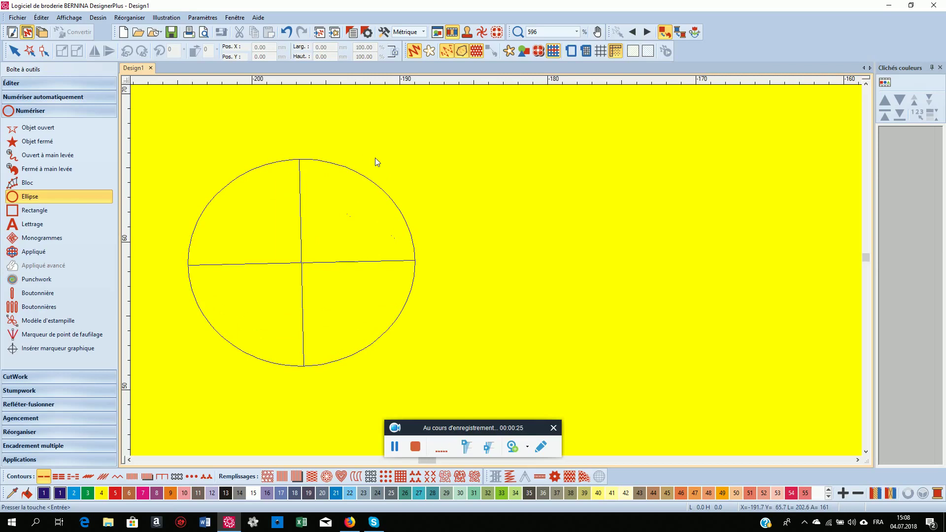
key("Return")
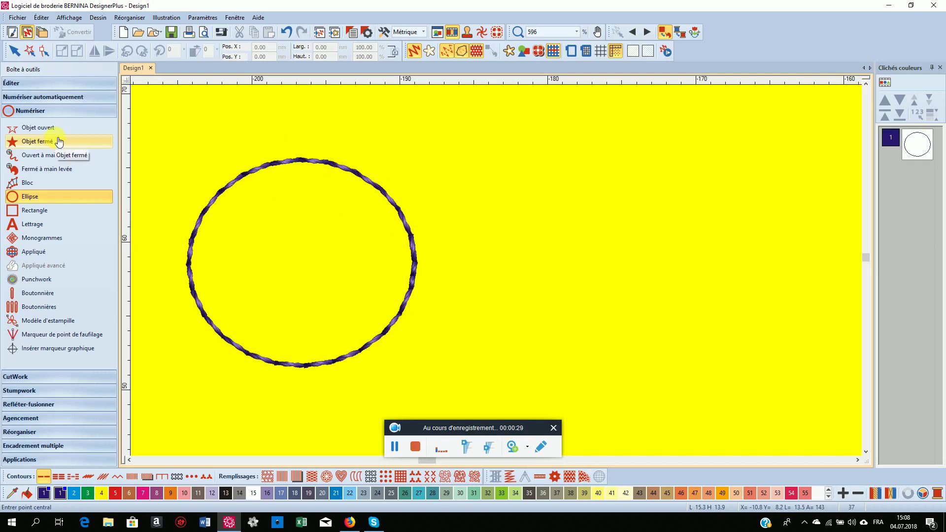
Select the ellipse and set its width to 50 mm.
left_click(15, 55)
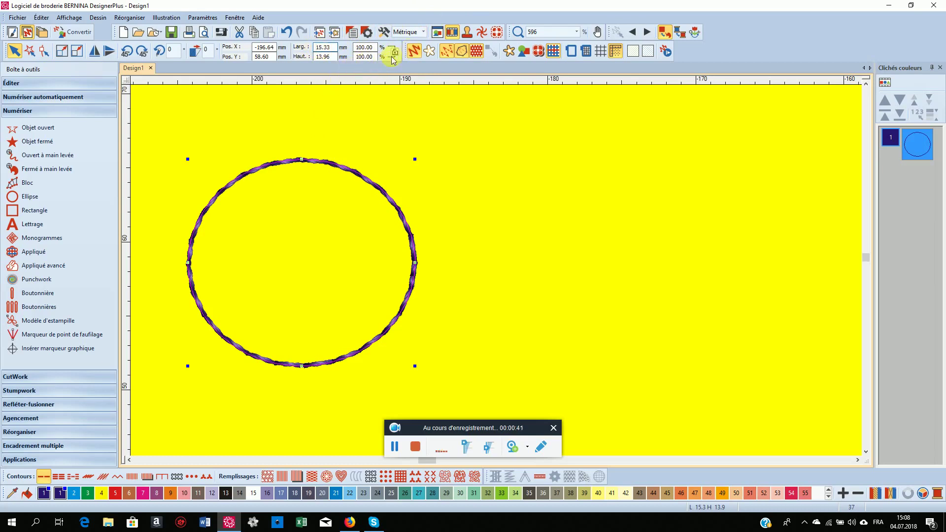
key("Delete")
key("Delete")
key("Delete")
key("Delete")
key("Delete")
type("50")
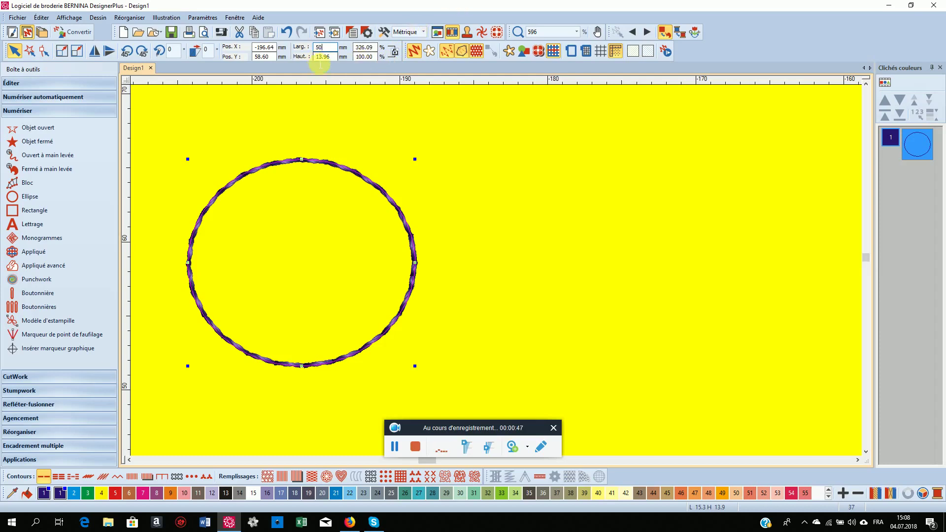
key("Return")
Set the ellipse's height to 50 mm and apply the new size.
key("Delete")
key("Delete")
key("Delete")
key("Delete")
key("Delete")
type("50")
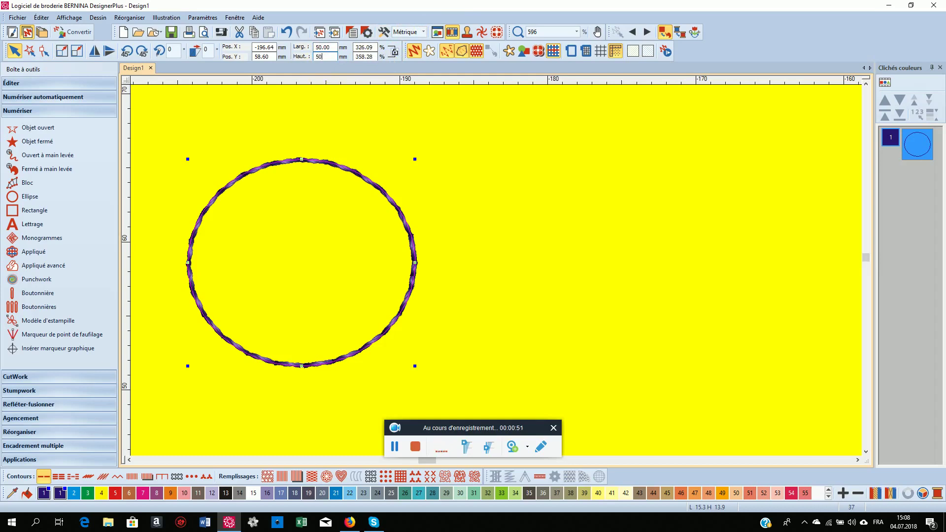
key("Return")
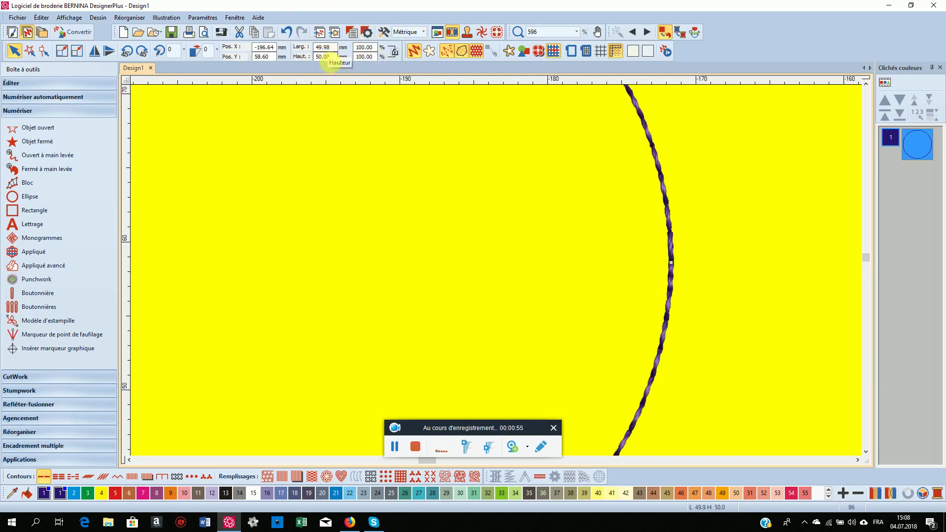
Change the selected circle's outline stitch to the candlewicking outline (Contour mèche).
left_click(575, 31)
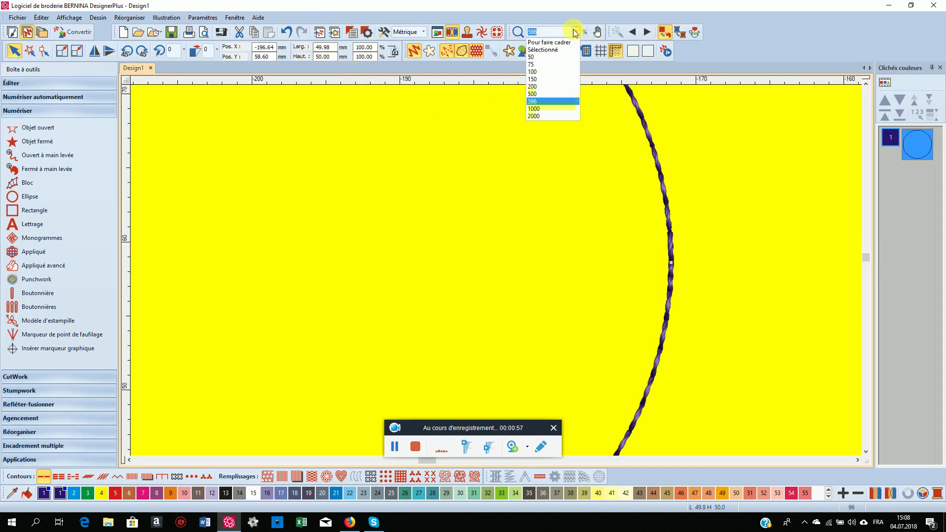
left_click(573, 43)
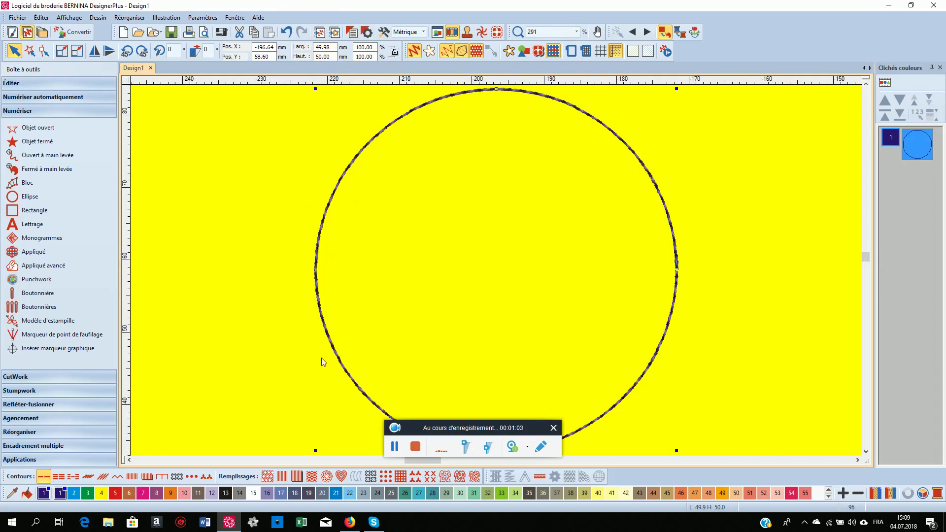
left_click(194, 477)
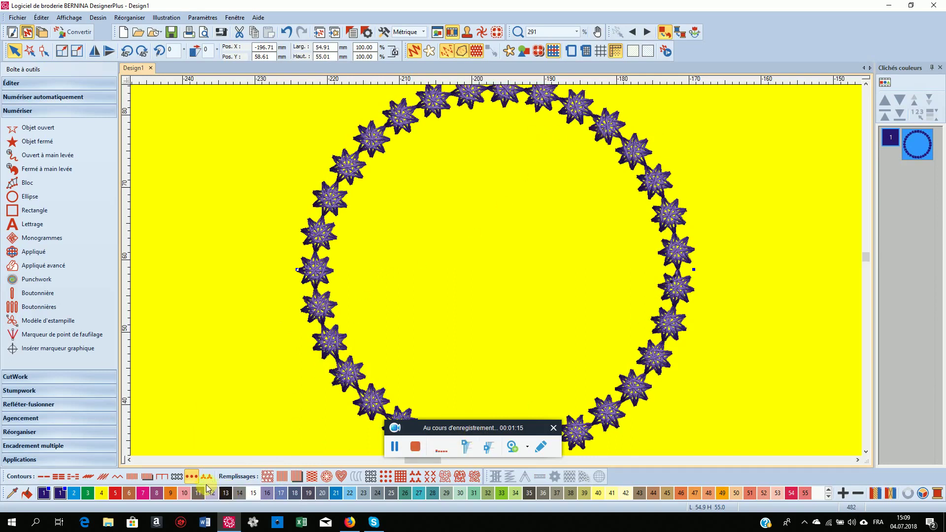
Open the circle's candlewicking outline settings and set the pattern size (Dimensions) to 3.5 mm.
right_click(188, 479)
left_click(417, 254)
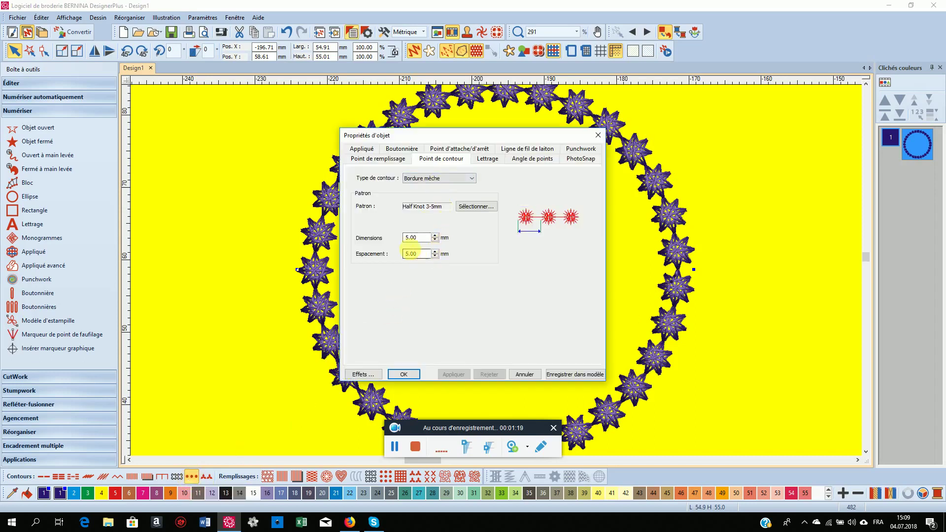
left_click(410, 238)
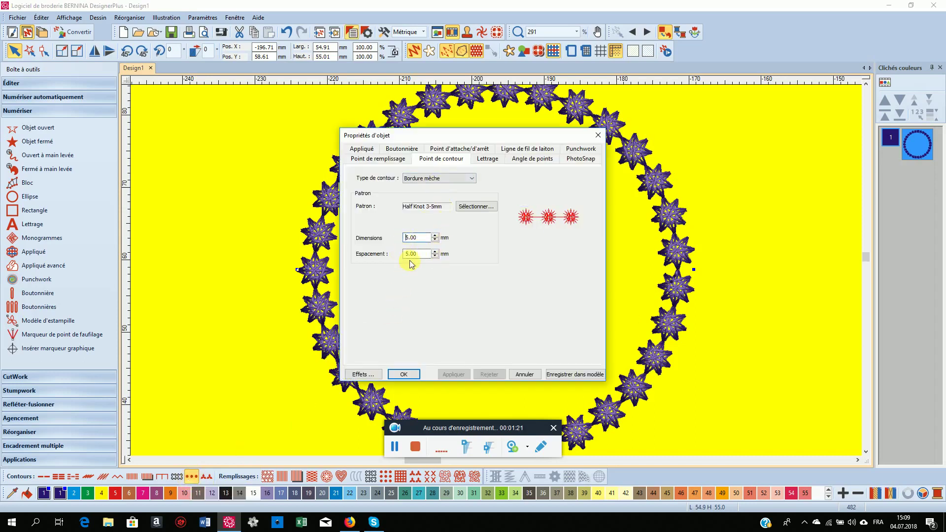
key("Delete")
key("Delete")
key("Delete")
key("Delete")
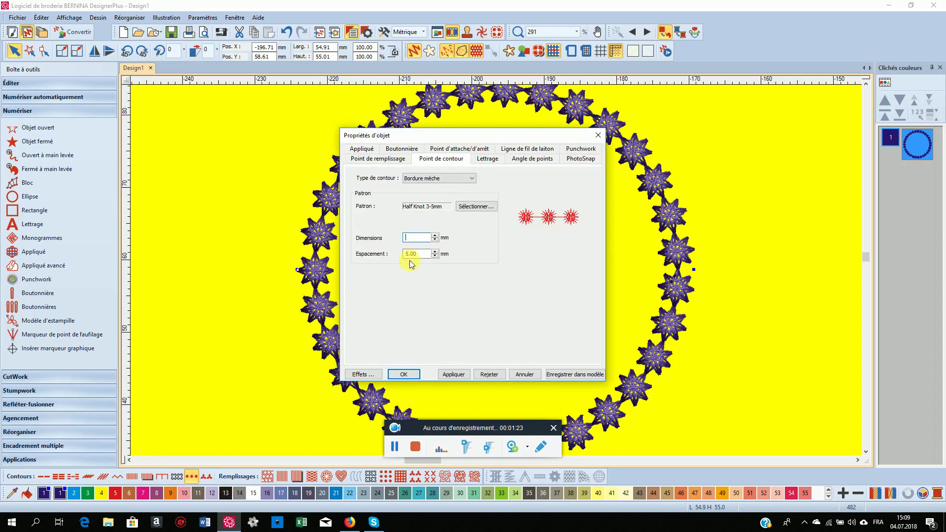
type("3.5")
Set the spacing (Espacement) of the circle's knots to 3.5 mm and accept the outline settings.
left_click(405, 254)
key("Delete")
key("Delete")
key("Delete")
key("Delete")
type("3.5")
left_click(453, 376)
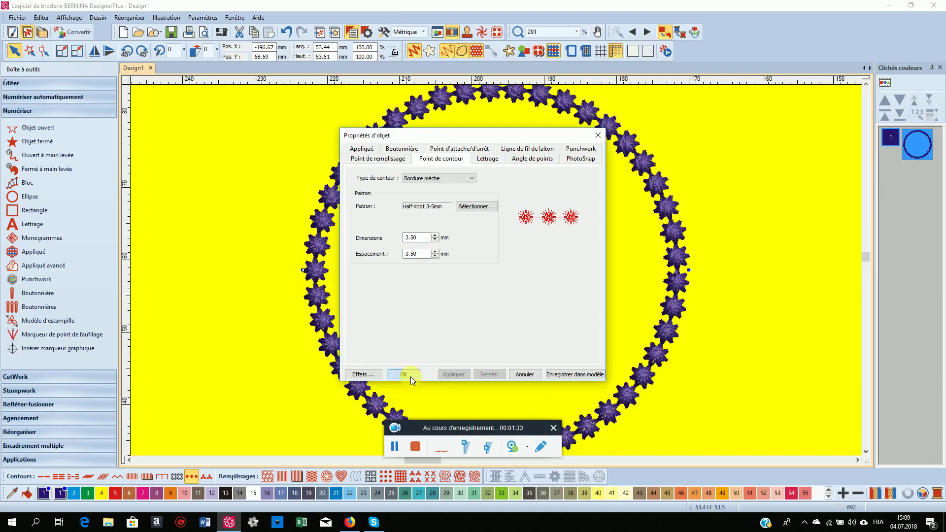
left_click(410, 376)
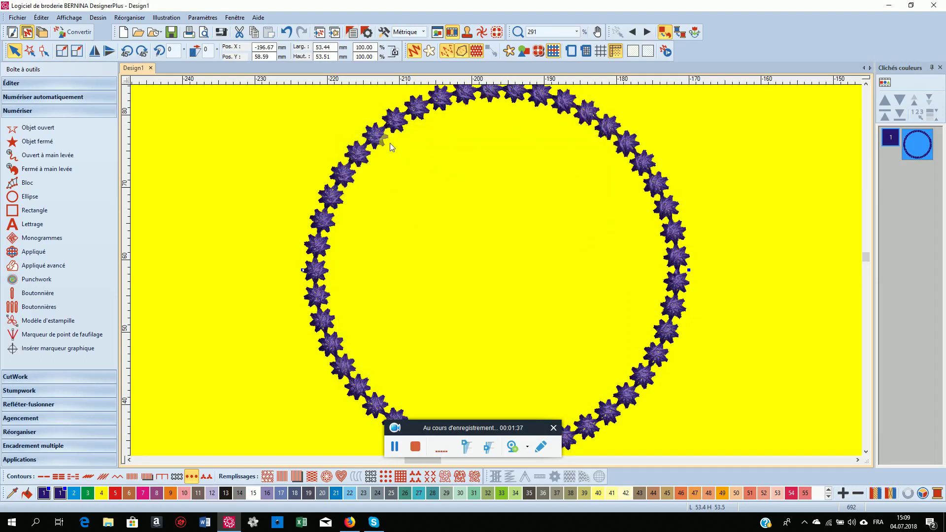
Digitize an open three-point curve as a smiling mouth inside the circle, about 34.7 mm wide and 15.7 mm high.
scroll(496, 270, "up", 4)
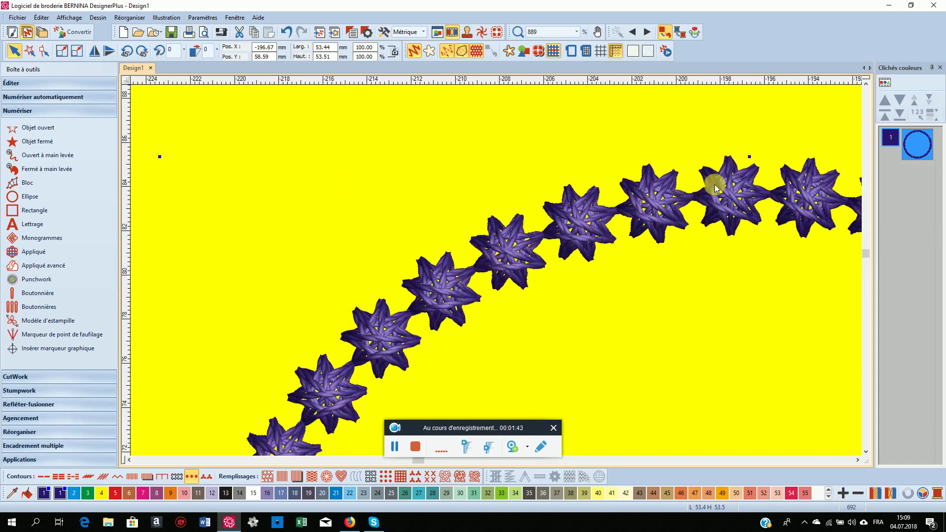
scroll(699, 197, "down", 5)
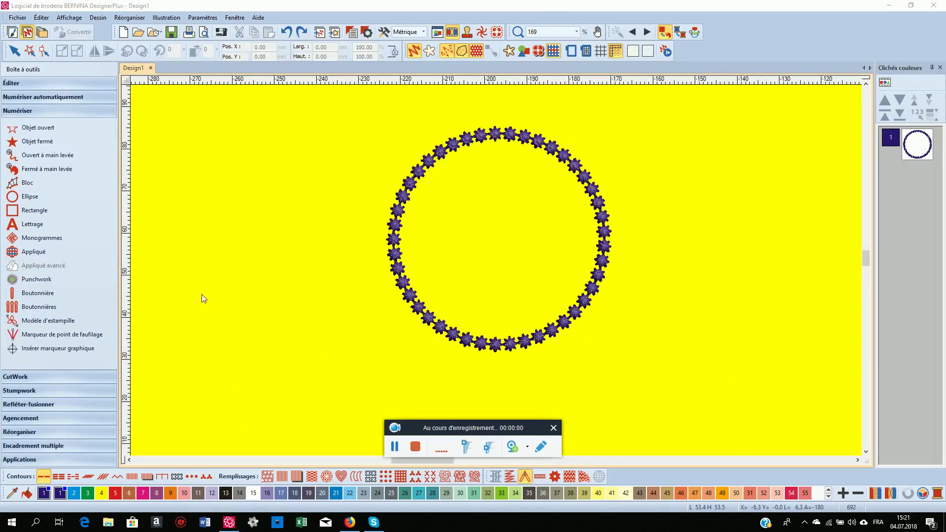
left_click(52, 129)
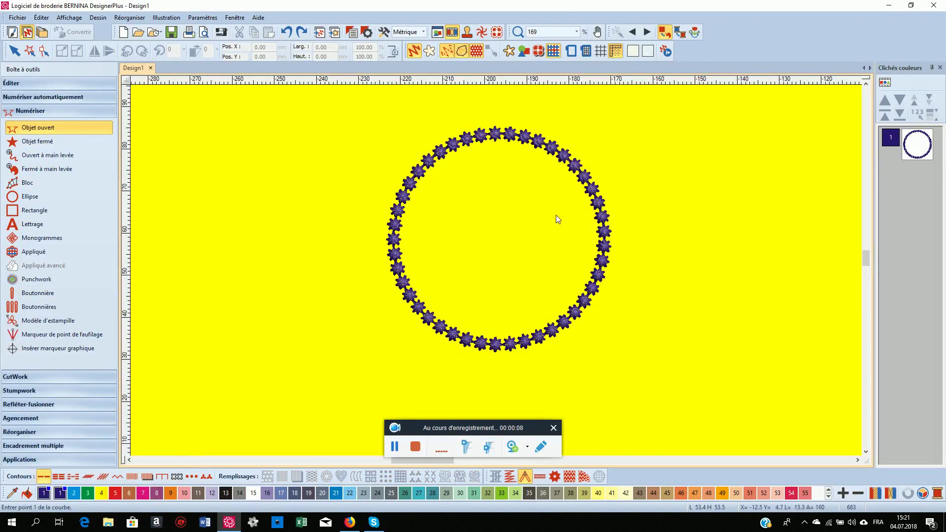
left_click(433, 238)
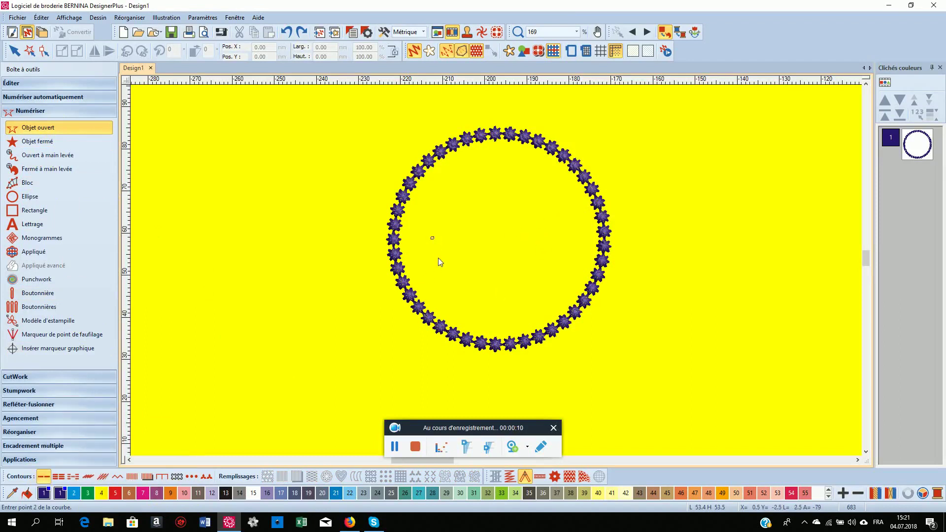
left_click(474, 297)
left_click(578, 250)
key("Return")
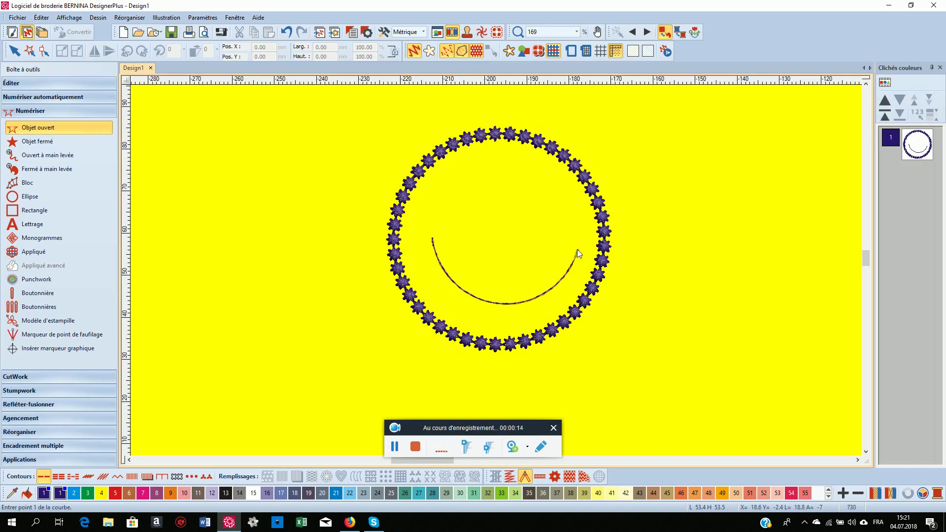
Give the mouth curve the candlewicking outline (Contour mèche) with pattern size and spacing both set to 3 mm.
left_click(14, 51)
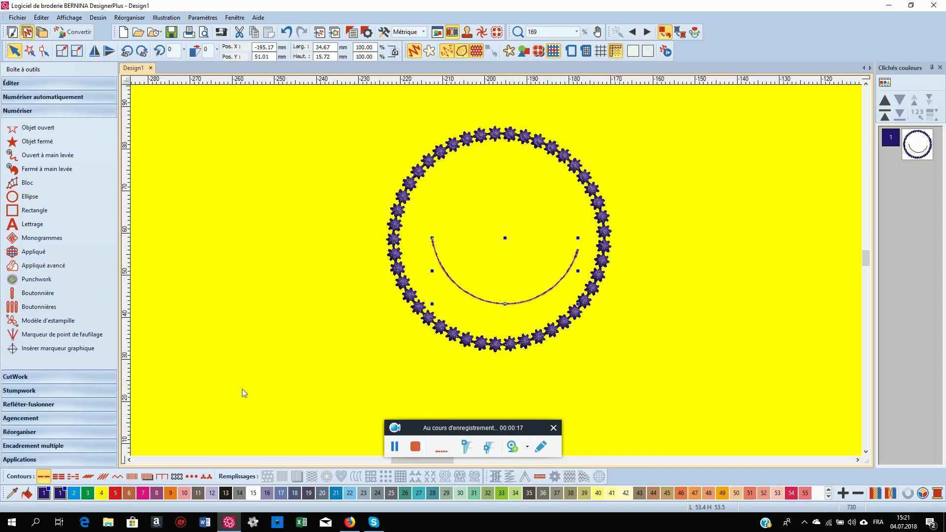
left_click(194, 478)
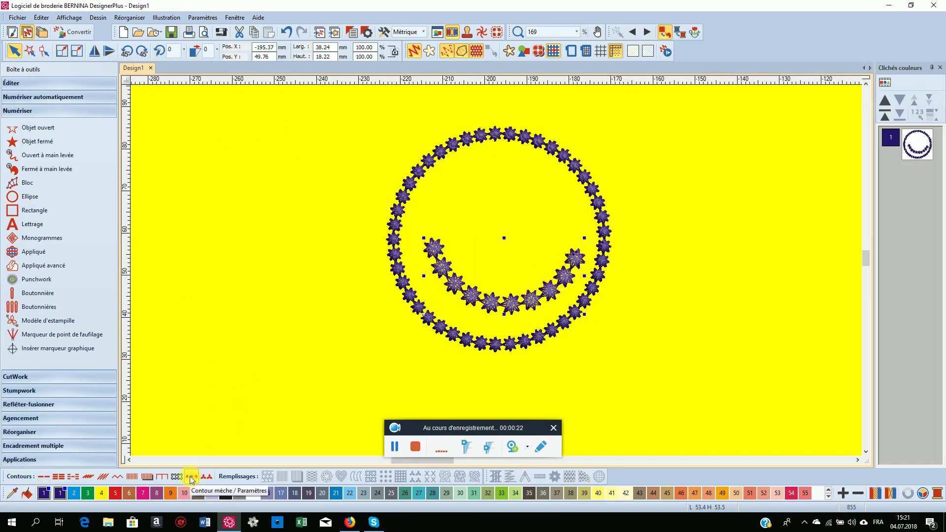
right_click(192, 478)
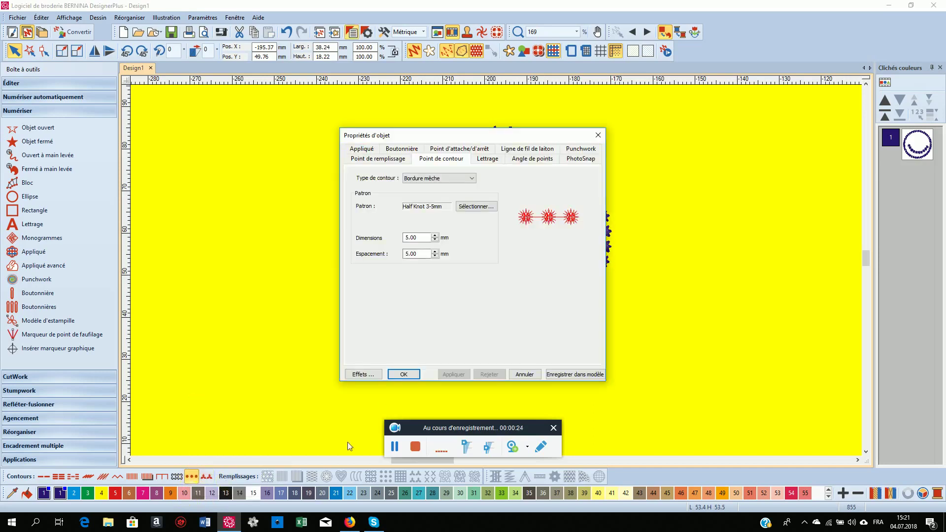
left_click(411, 238)
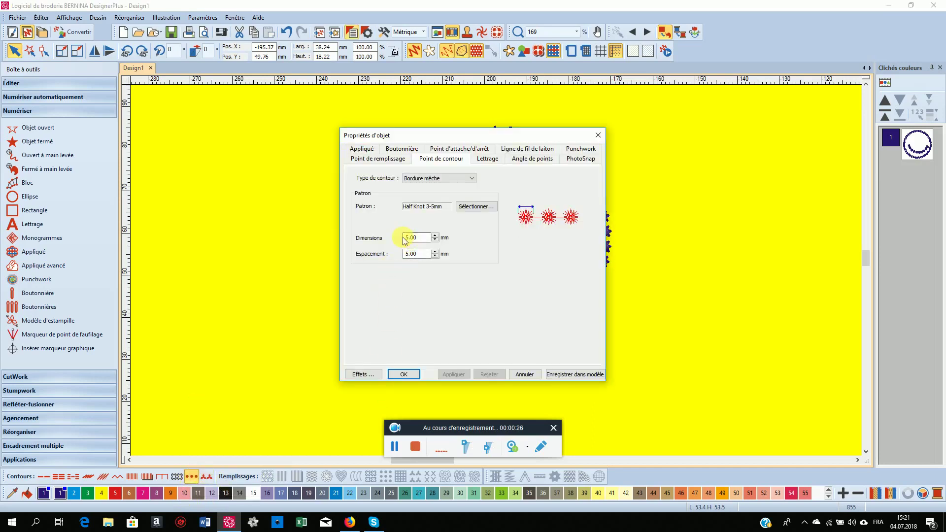
type("0")
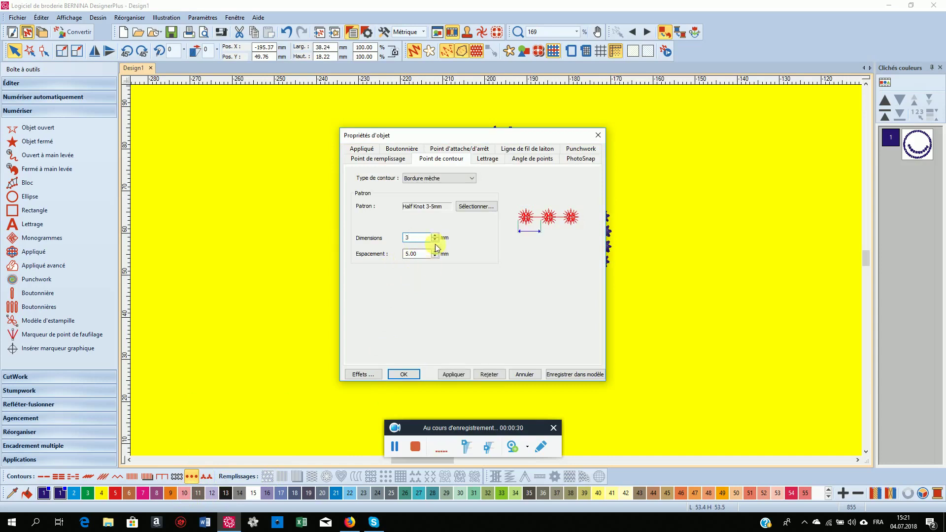
left_click(411, 254)
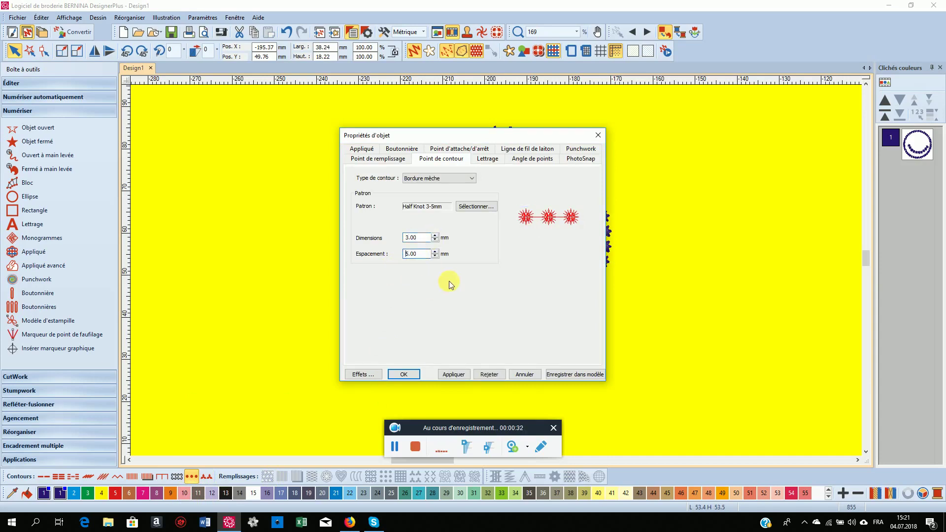
type("3")
left_click(449, 373)
left_click(406, 375)
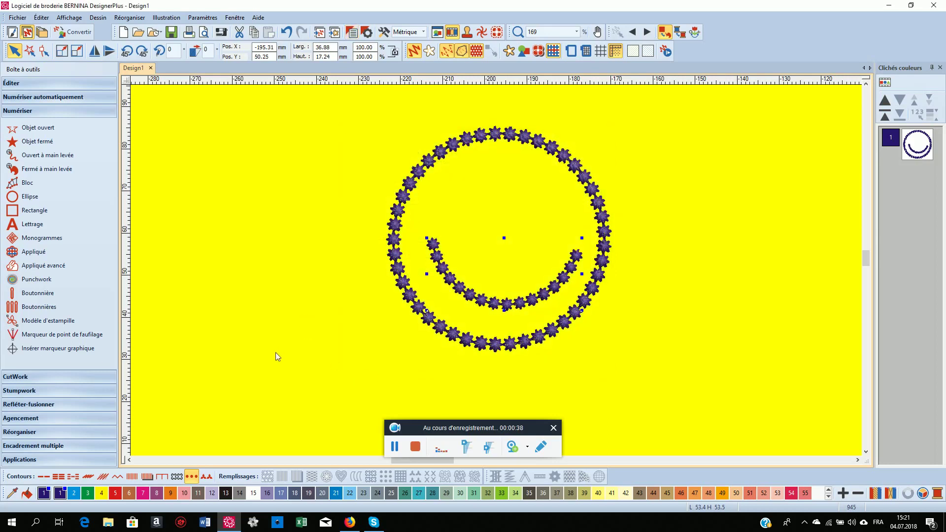
Stamp the Half Knot 3-5mm pattern from the _Candlewicking set twice above the mouth as two eyes.
left_click(64, 321)
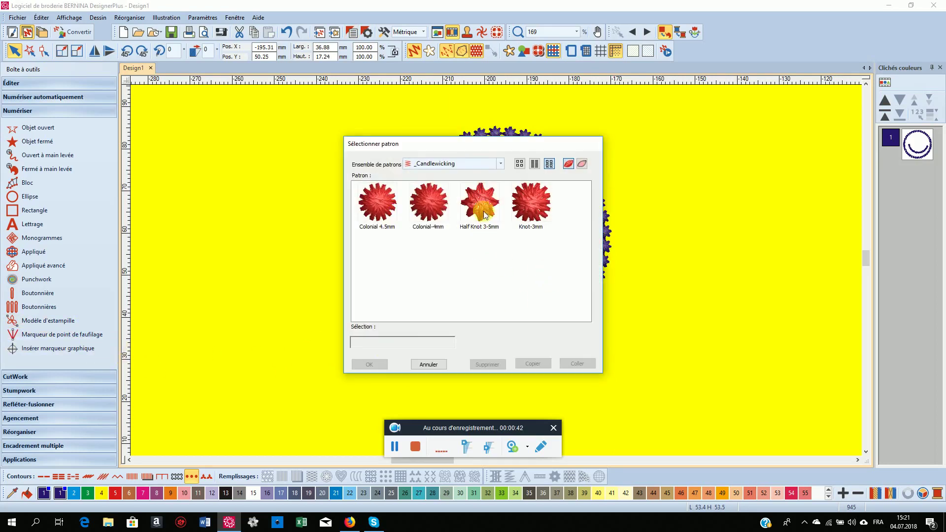
left_click(480, 217)
left_click(376, 365)
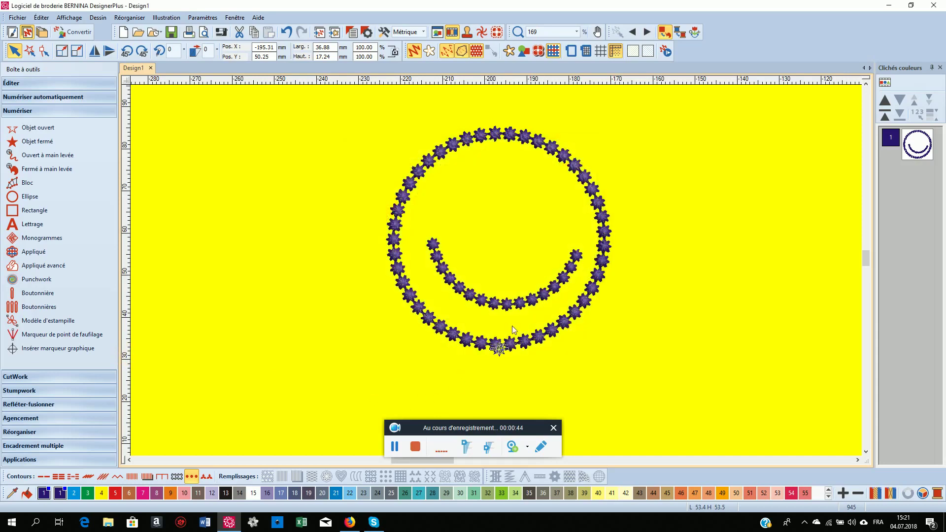
left_click(462, 201)
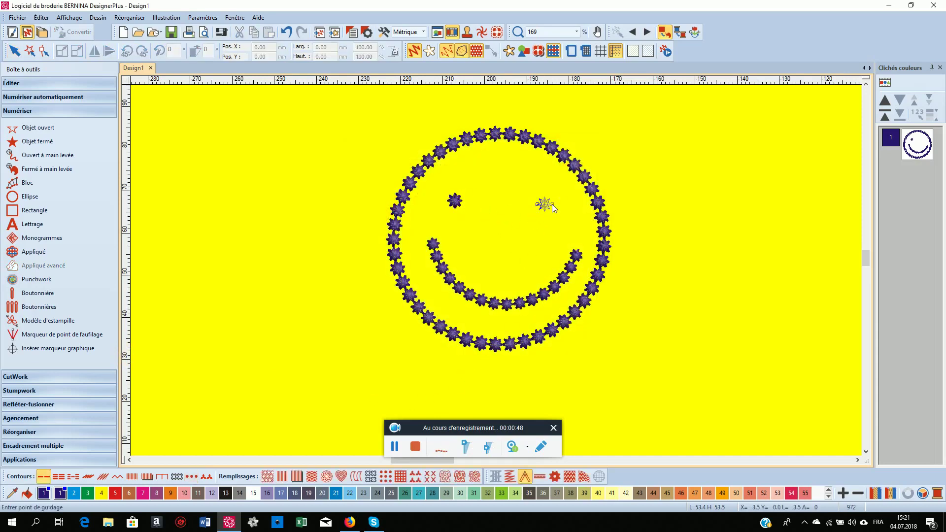
left_click(538, 205)
key("Escape")
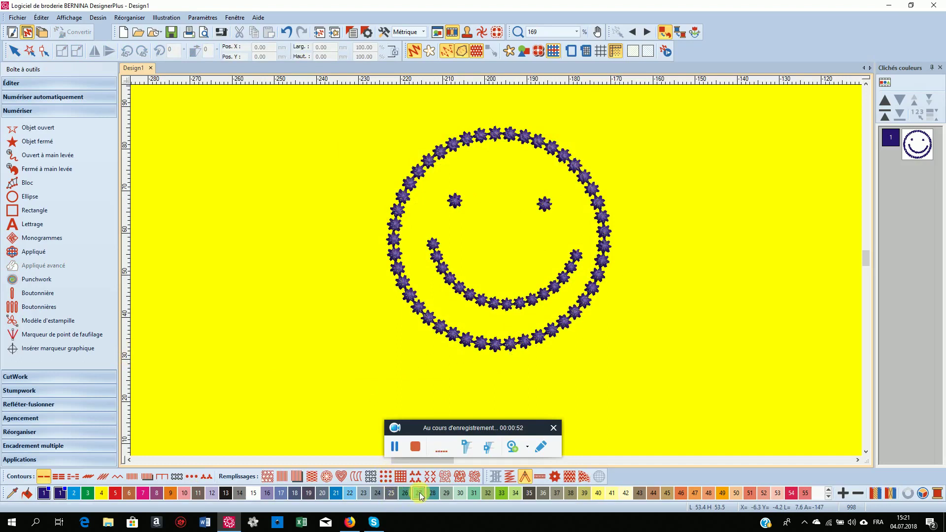